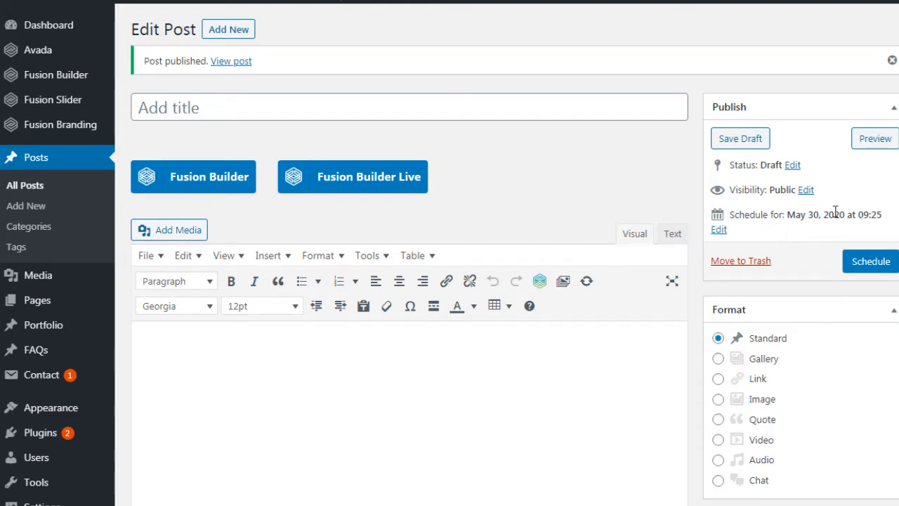
Step: Check the post's scheduled publication date and time fields and keep the existing schedule
left_click(718, 230)
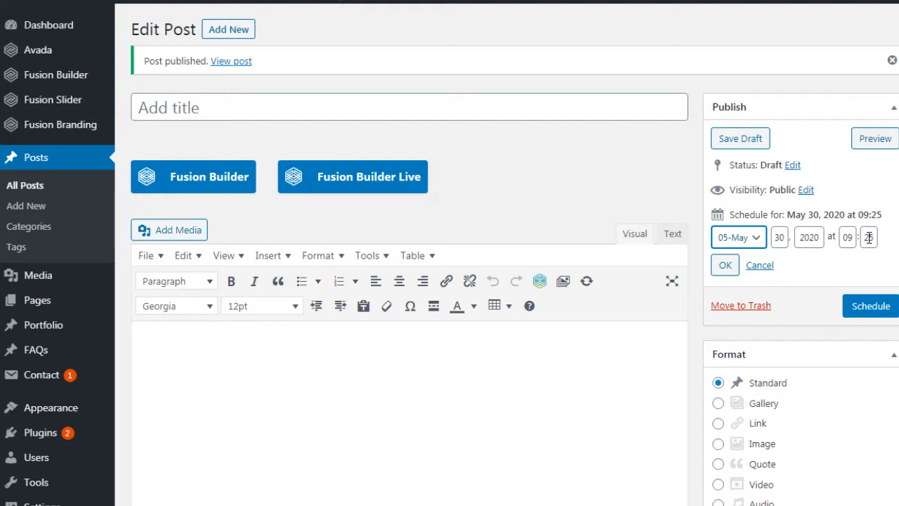
left_click(726, 266)
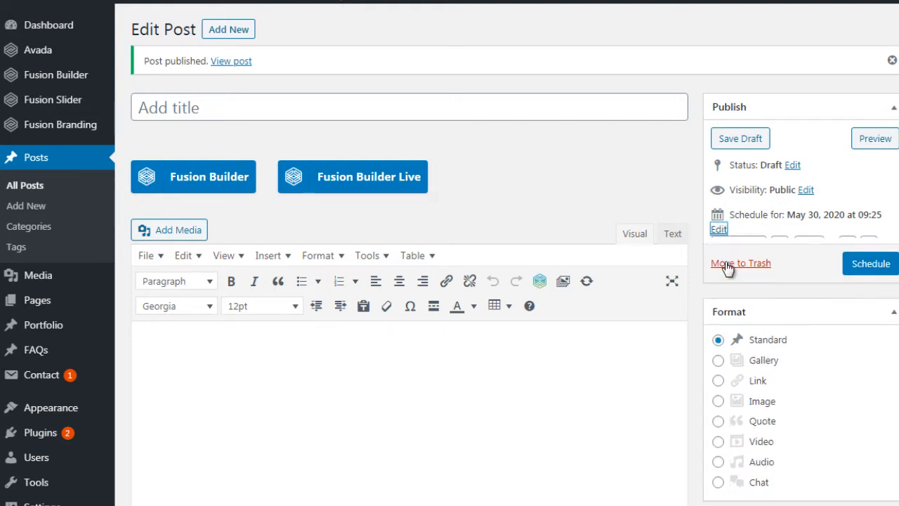
mouse_move(43, 502)
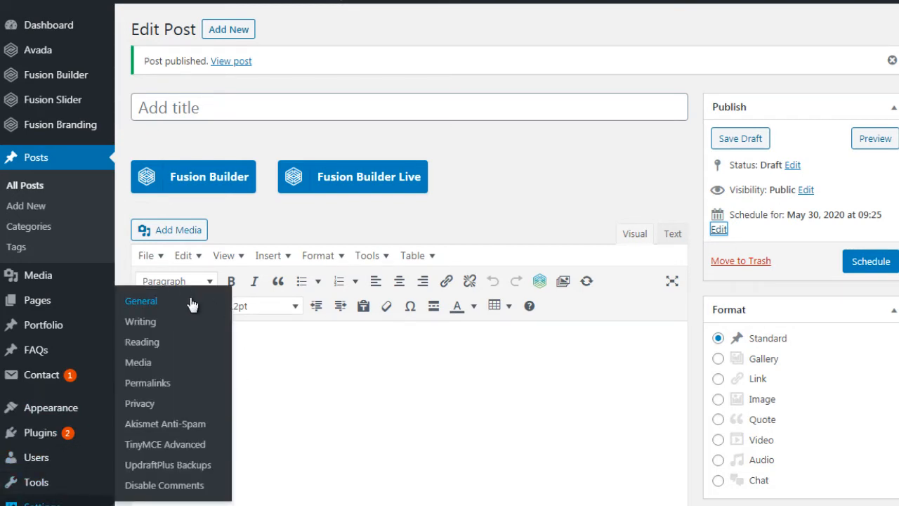
left_click(696, 194)
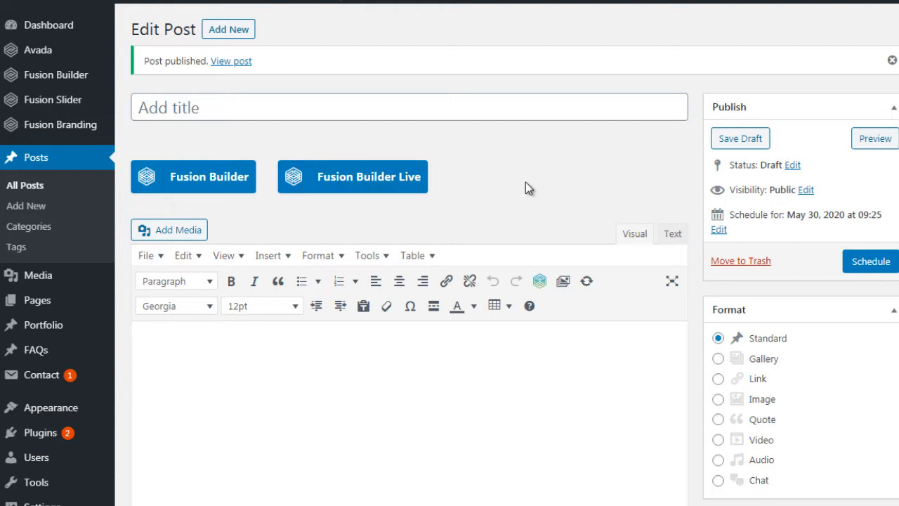
Step: Search the plugin directory for "shortpixel" on the page for adding new plugins
mouse_move(59, 302)
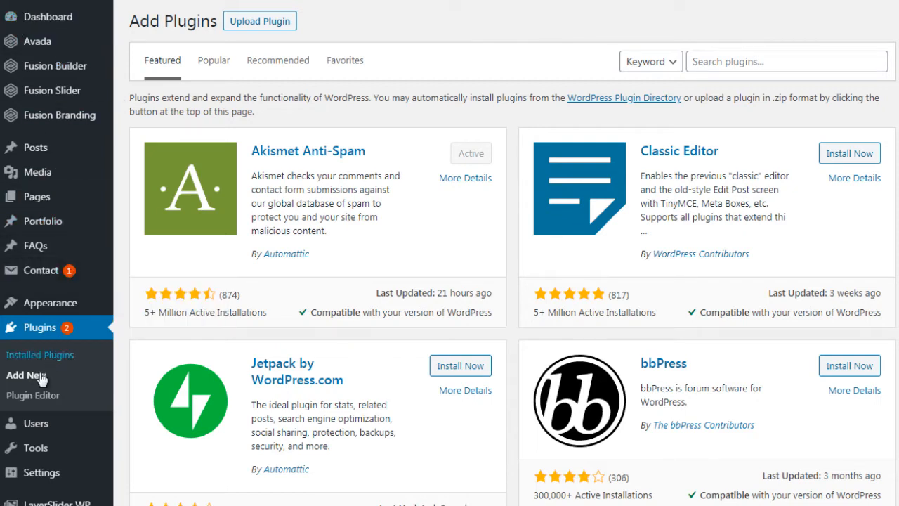
left_click(731, 61)
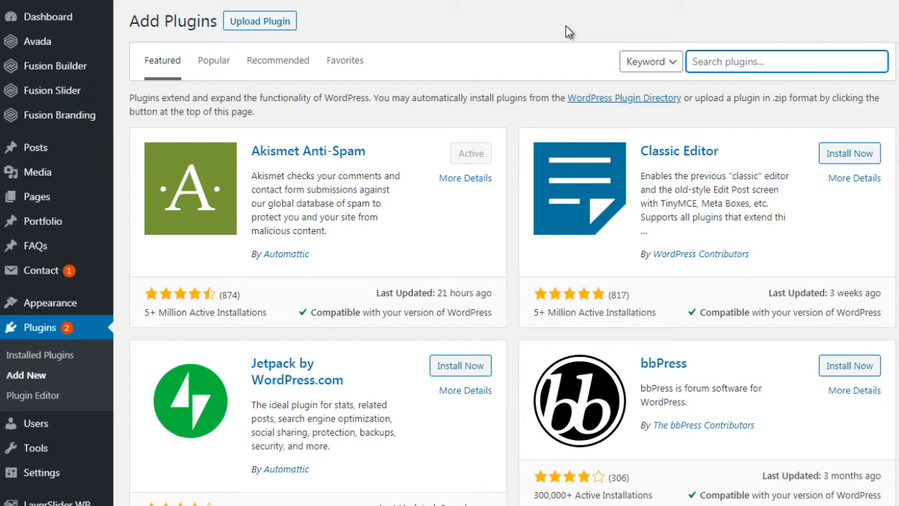
type("short")
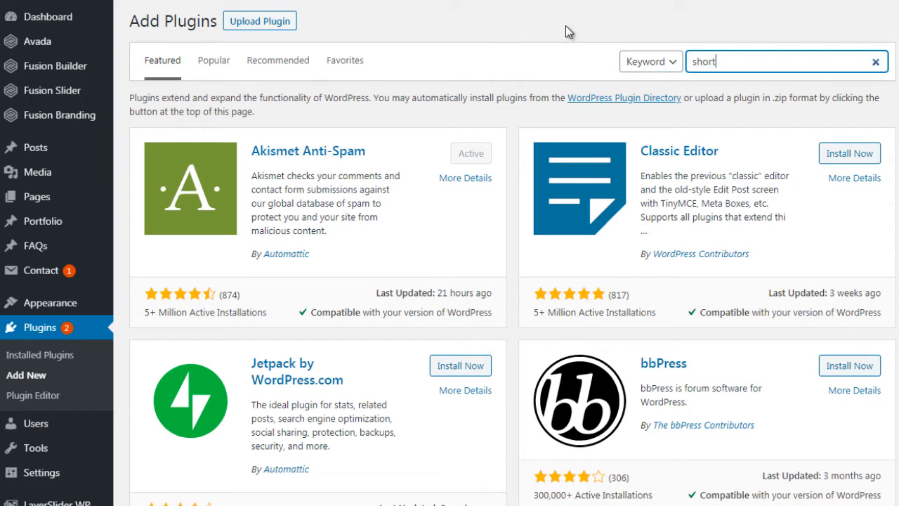
type("pixel")
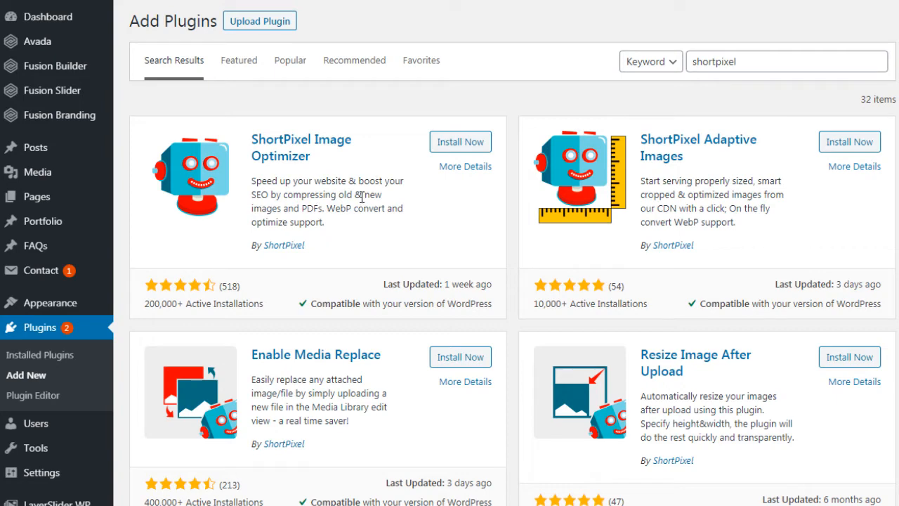
Step: Open the details of the ShortPixel Image Optimizer plugin and check its last update date and description
left_click(466, 169)
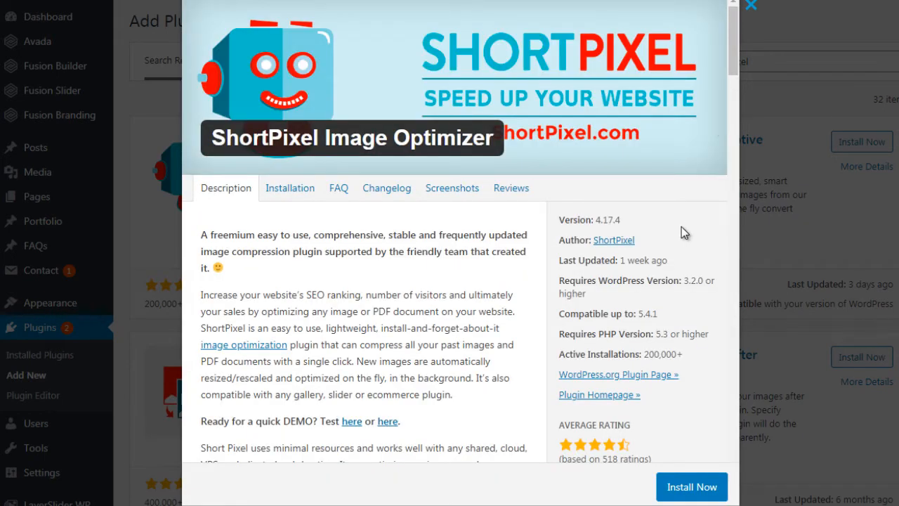
left_click_drag(561, 260, 673, 269)
left_click(670, 261)
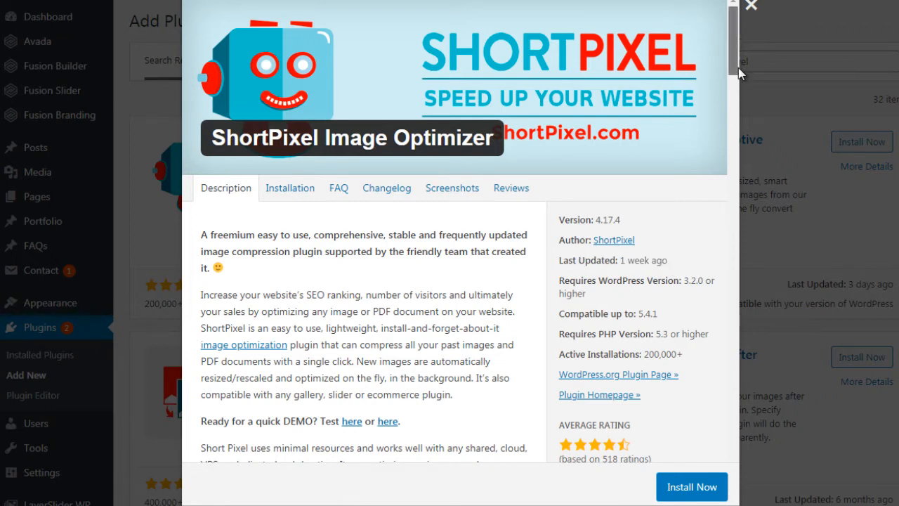
left_click_drag(739, 67, 738, 22)
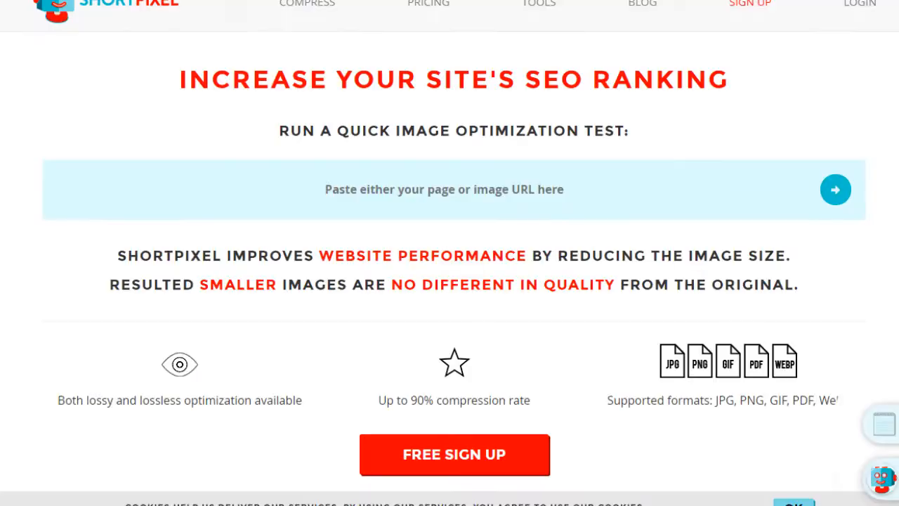
Step: Review the monthly pricing plans and their included features on the ShortPixel website
left_click(439, 12)
scroll(450, 262, "down", 5)
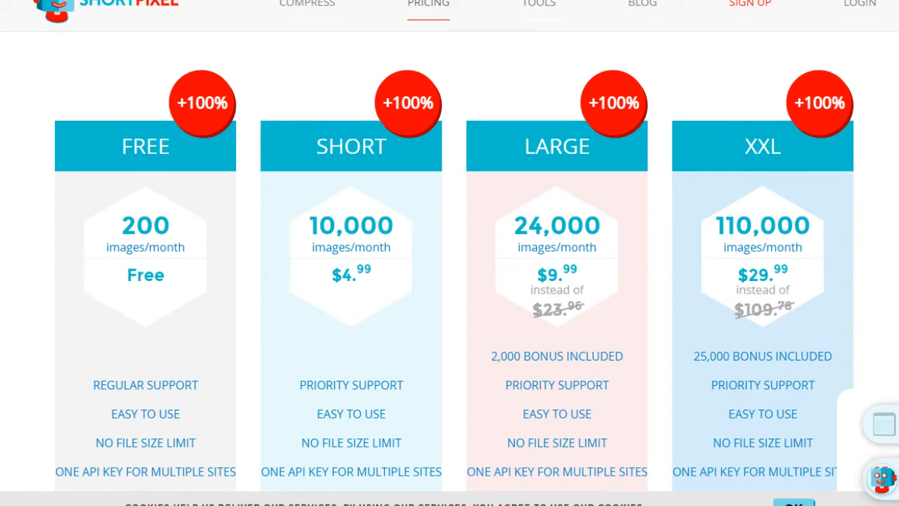
scroll(450, 261, "down", 1)
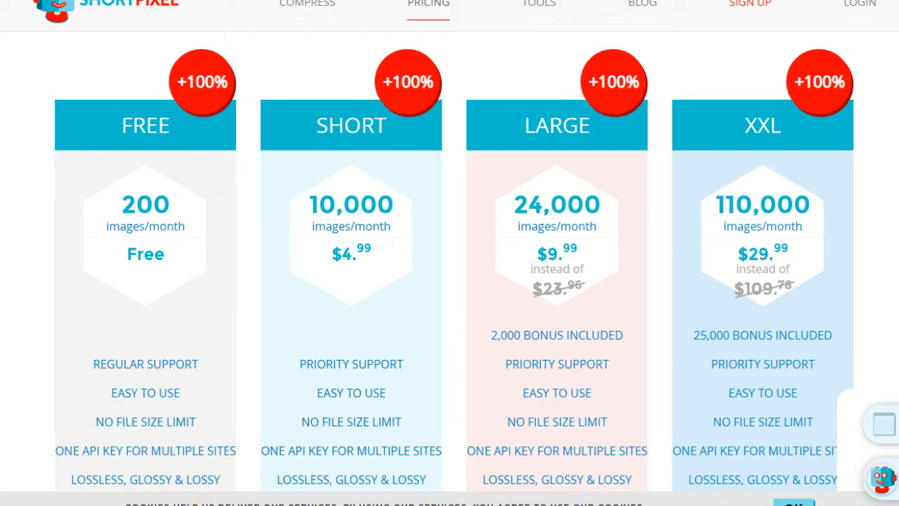
scroll(449, 267, "down", 5)
scroll(365, 211, "down", 5)
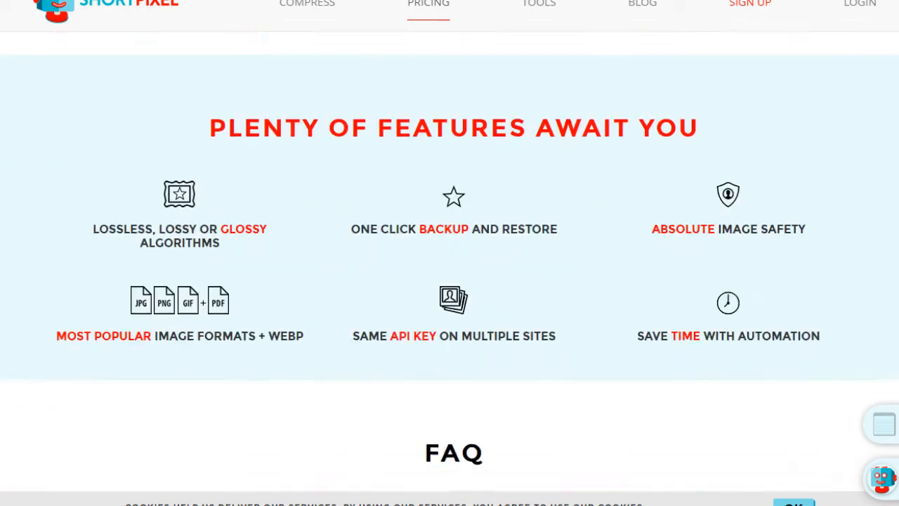
scroll(365, 211, "up", 7)
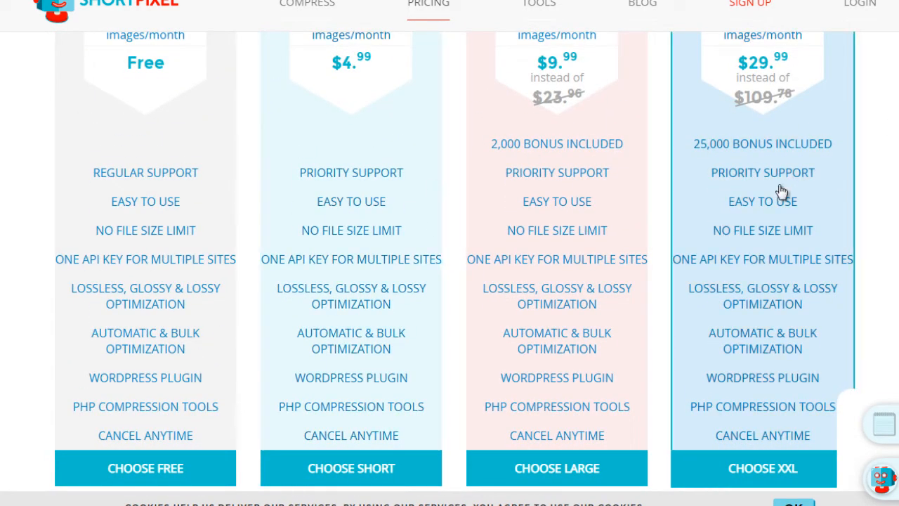
scroll(449, 260, "up", 3)
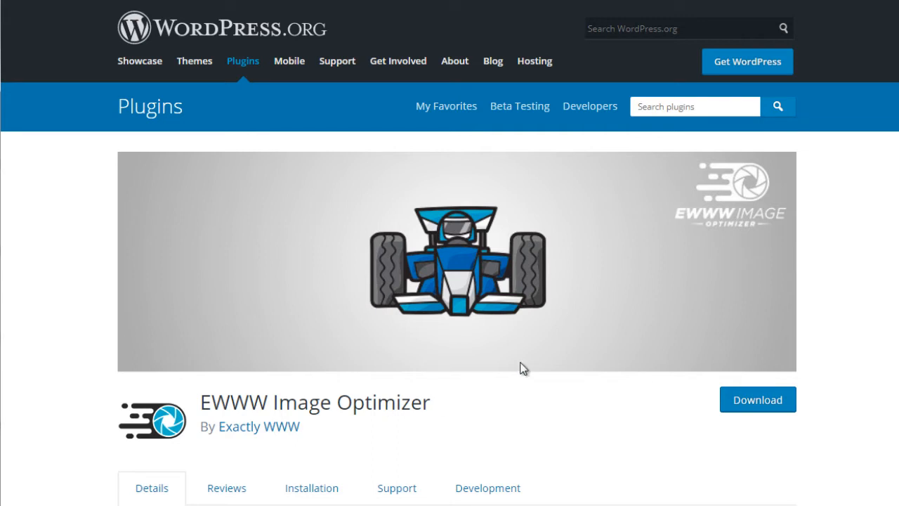
Step: Look over the EWWW Image Optimizer plugin page on WordPress.org as an alternative
scroll(450, 253, "down", 2)
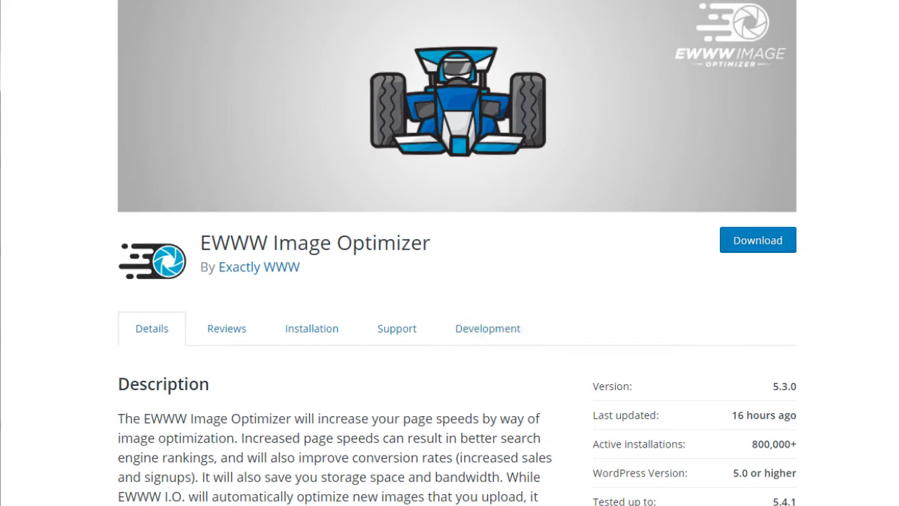
scroll(449, 253, "up", 2)
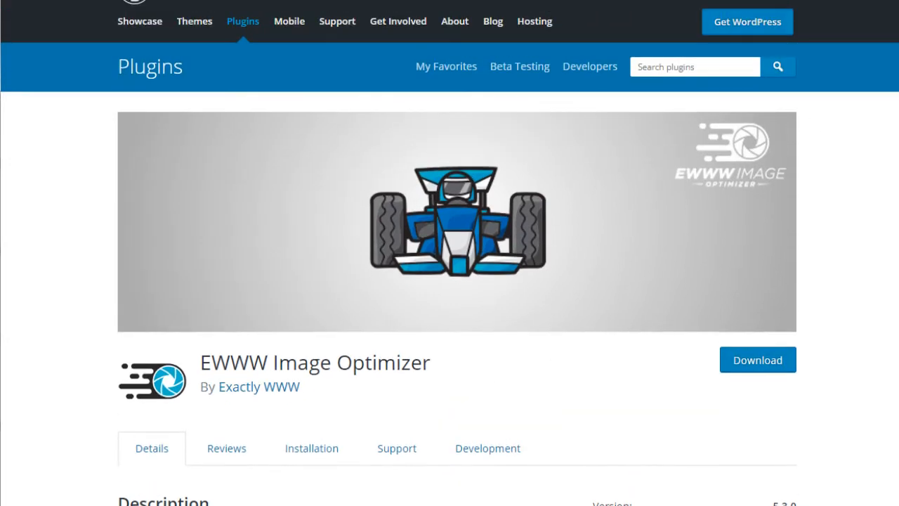
scroll(449, 253, "up", 1)
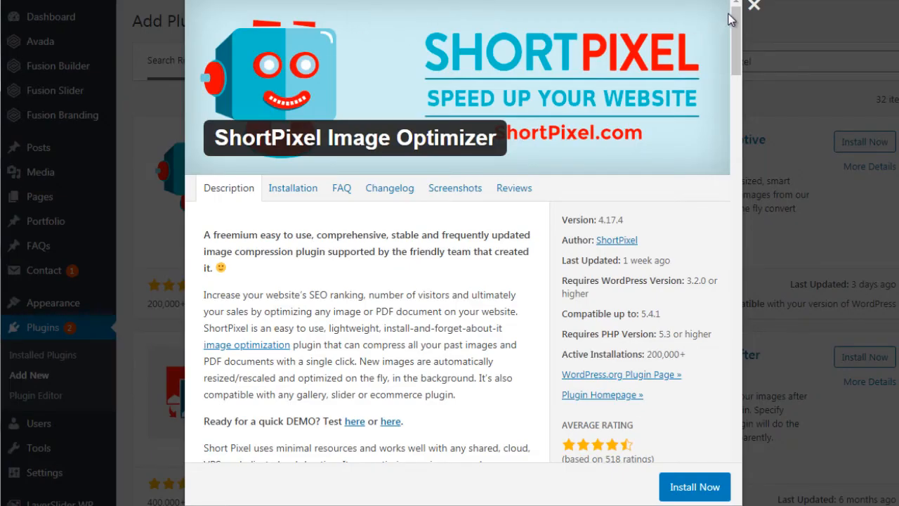
Step: Install and activate the ShortPixel Image Optimizer plugin from the WordPress search results, and open the ShortPixel settings
left_click(754, 6)
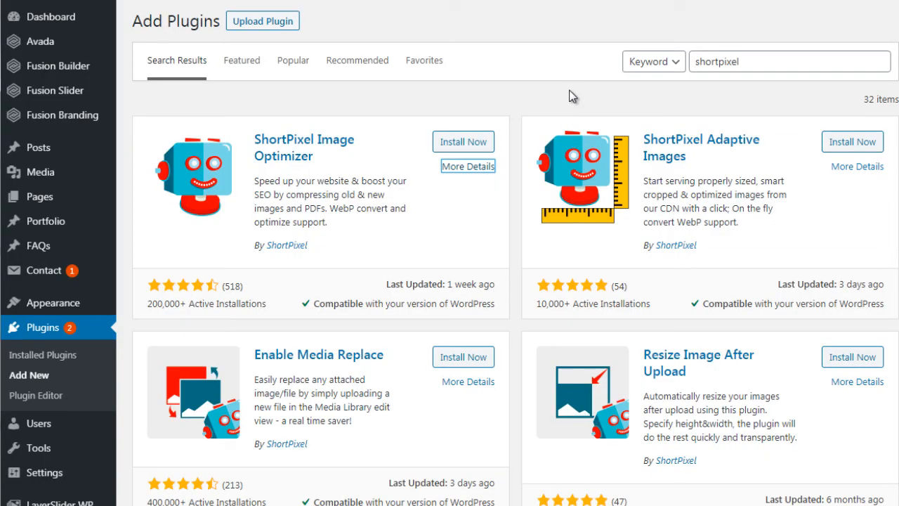
left_click(463, 141)
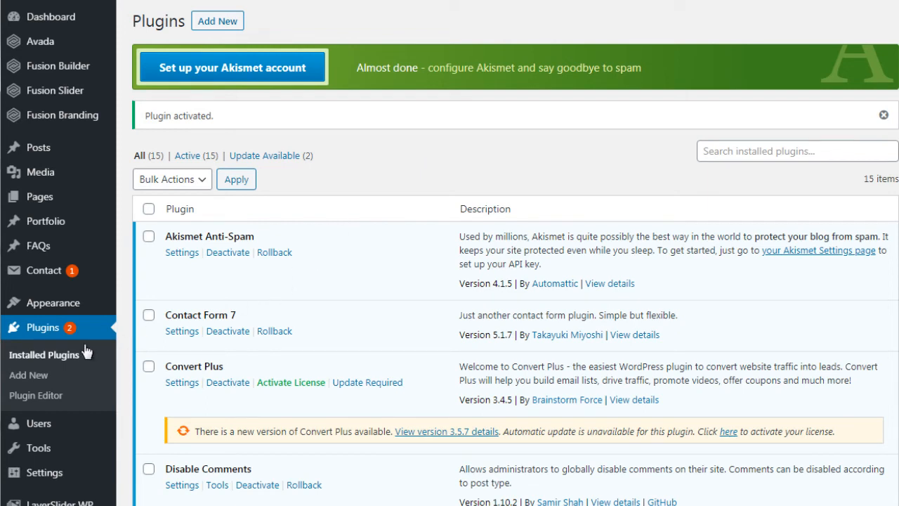
mouse_move(71, 462)
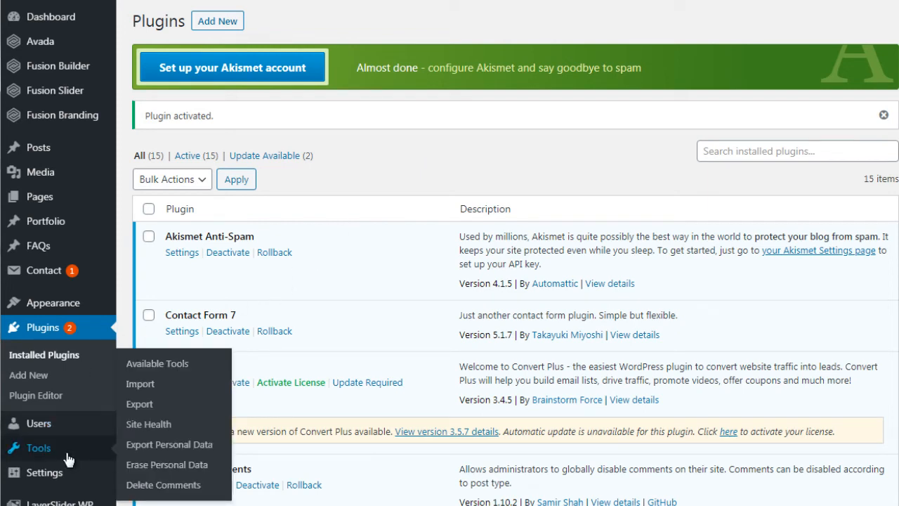
mouse_move(59, 477)
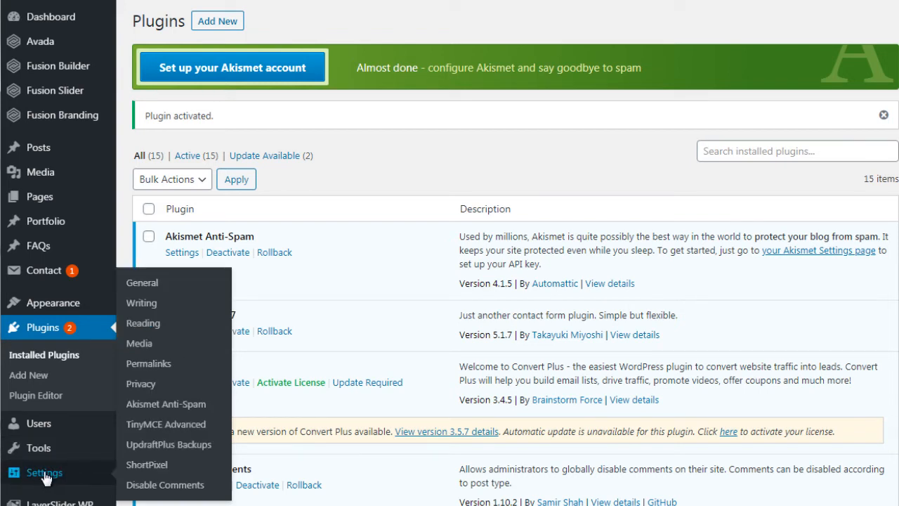
left_click(151, 475)
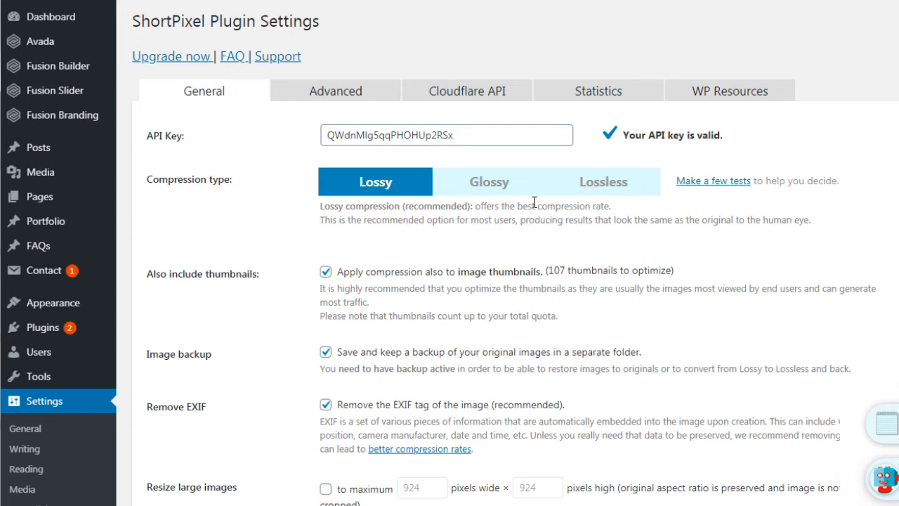
Step: Try the Glossy and Lossless compression types in the ShortPixel settings, accepting the notice about newly uploaded images
left_click(513, 200)
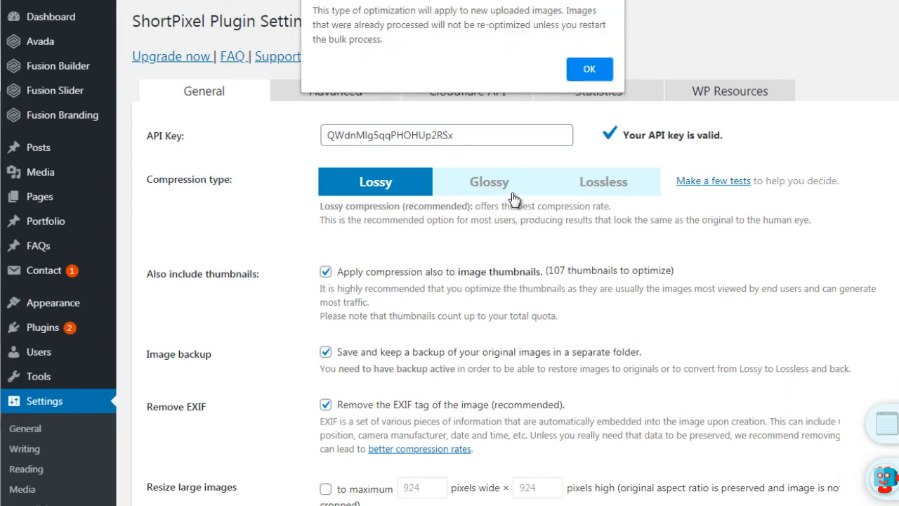
left_click(594, 72)
left_click(604, 187)
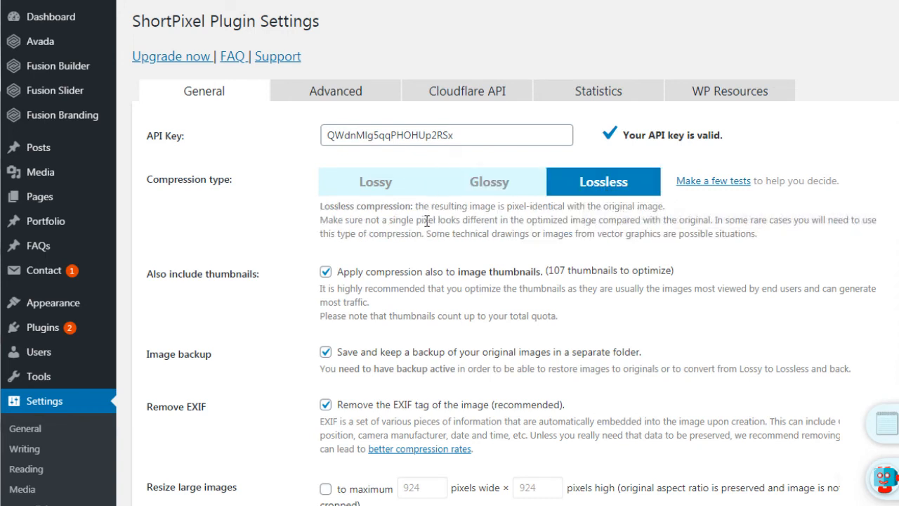
Step: Set the compression type to Lossy and save the ShortPixel settings
left_click(392, 191)
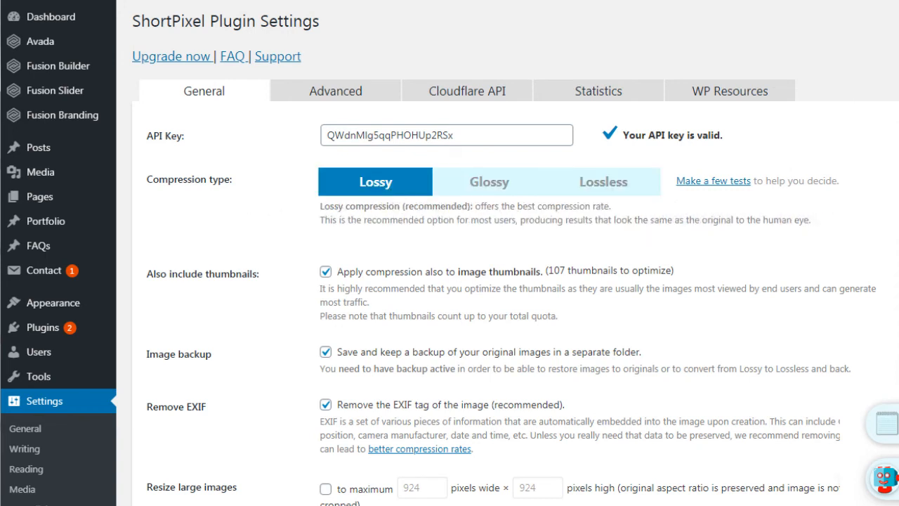
scroll(450, 253, "down", 5)
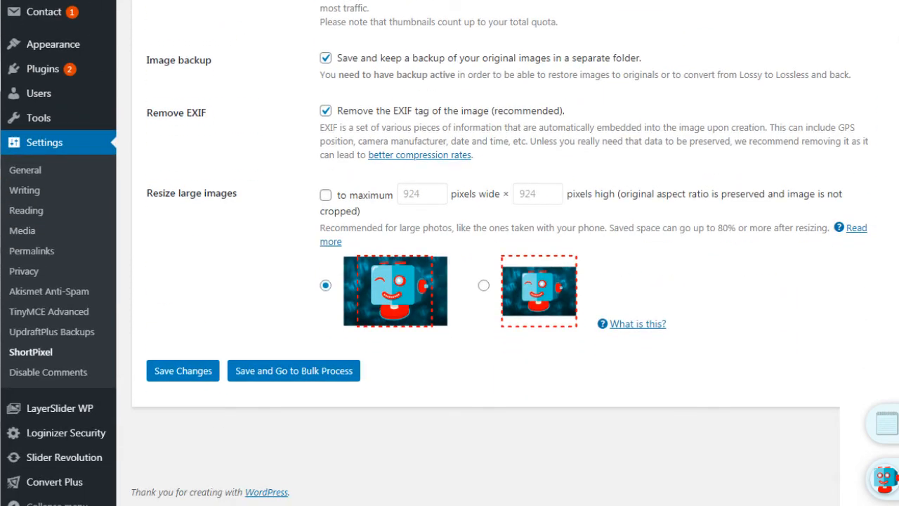
left_click(207, 373)
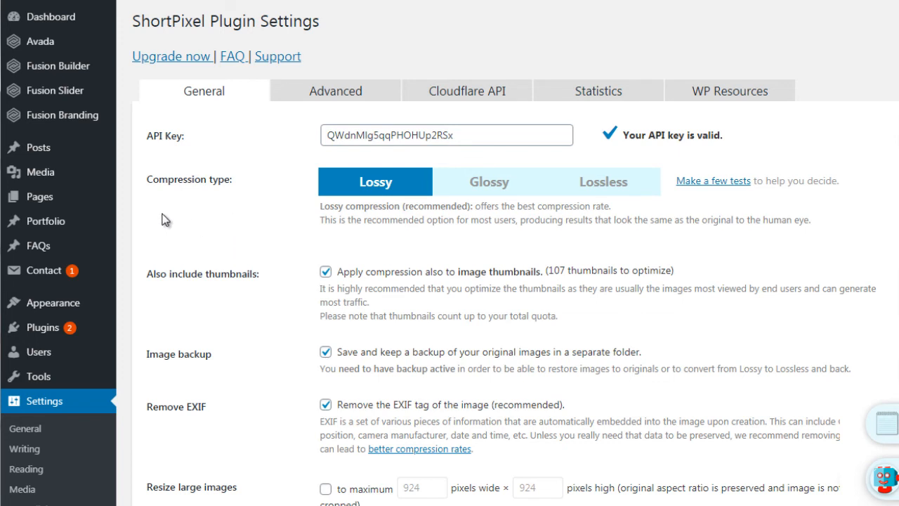
Step: Open the ShortPixel bulk image optimization page for the media library
mouse_move(96, 182)
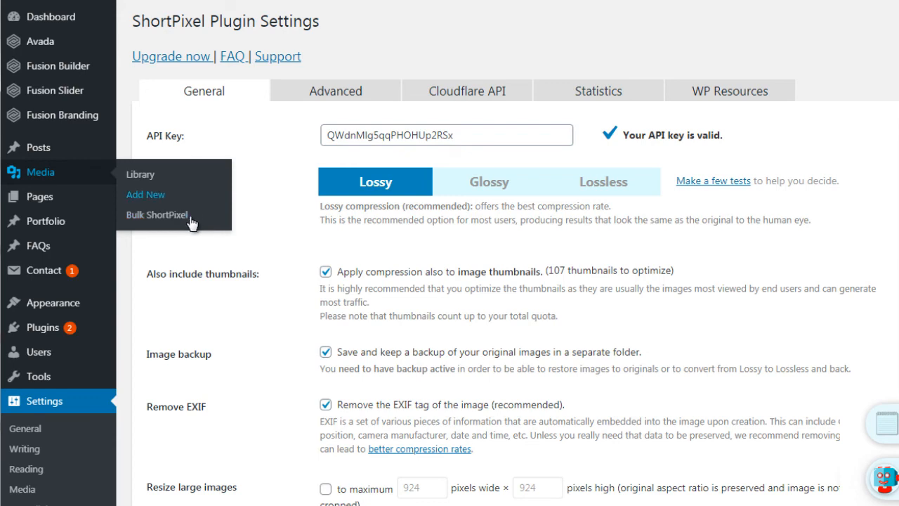
left_click(169, 215)
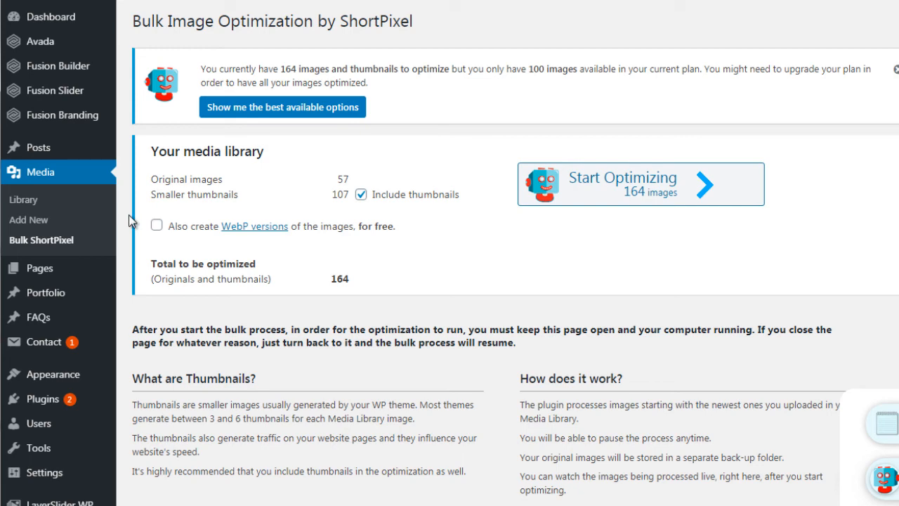
Step: Open the media library in a new browser tab and start ShortPixel optimization of mockup.jpg
right_click(42, 203)
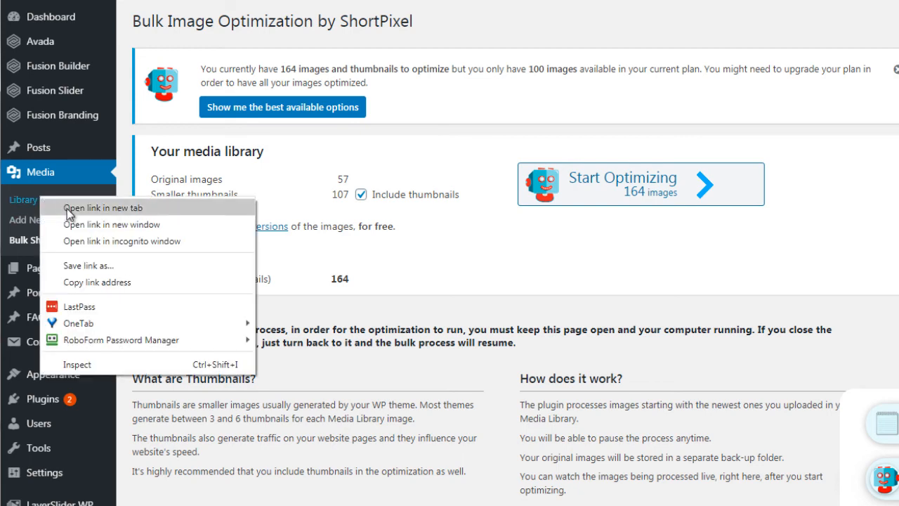
left_click(68, 214)
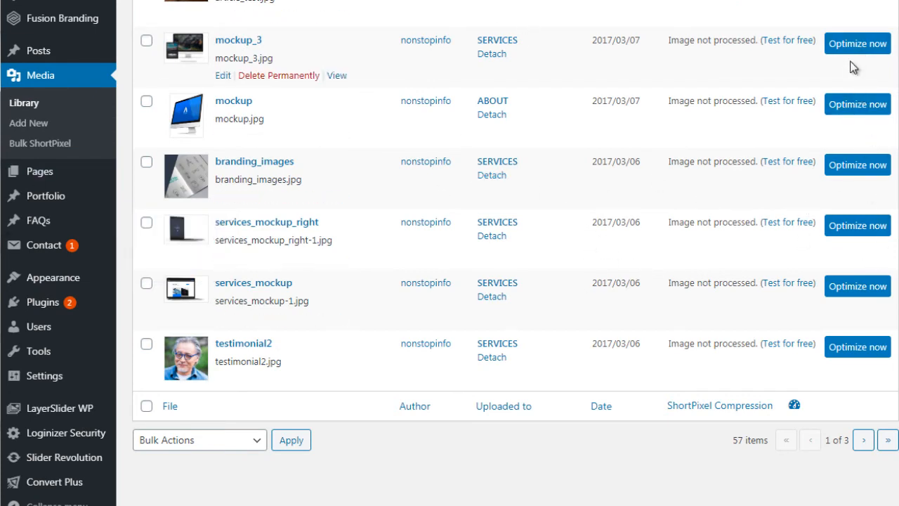
left_click(851, 111)
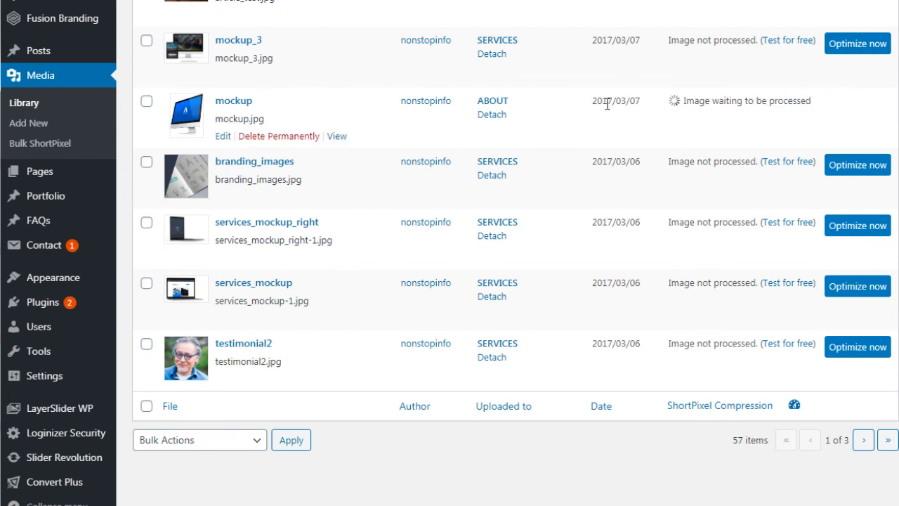